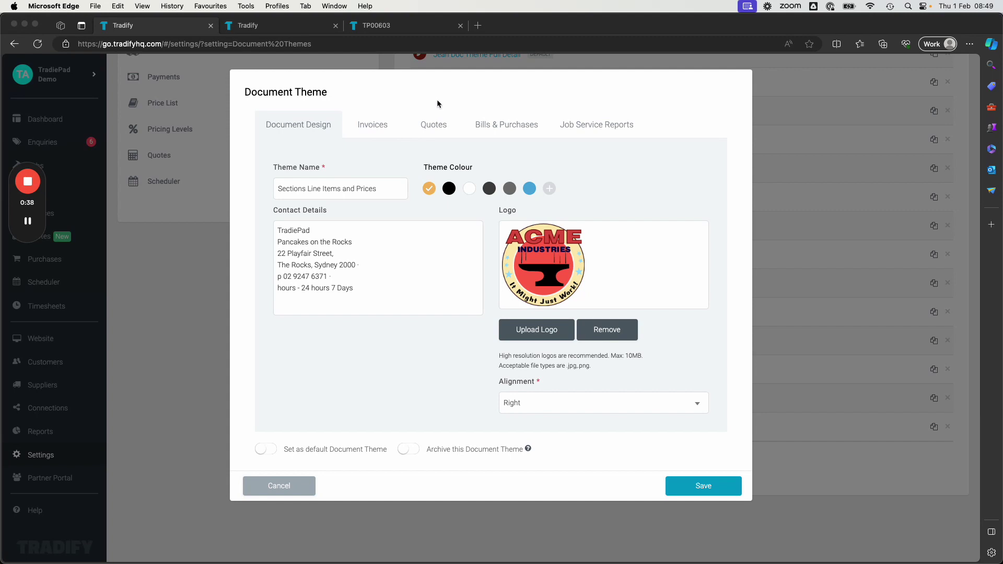
Step: Check the document theme's quote display settings and look through the approved quote's line items, including its optional sections
click(432, 124)
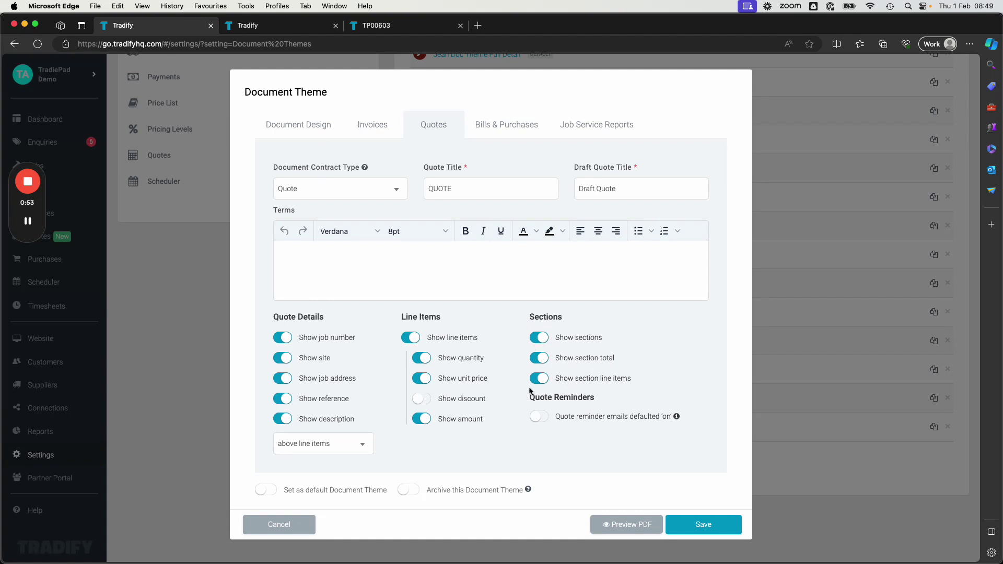
click(254, 28)
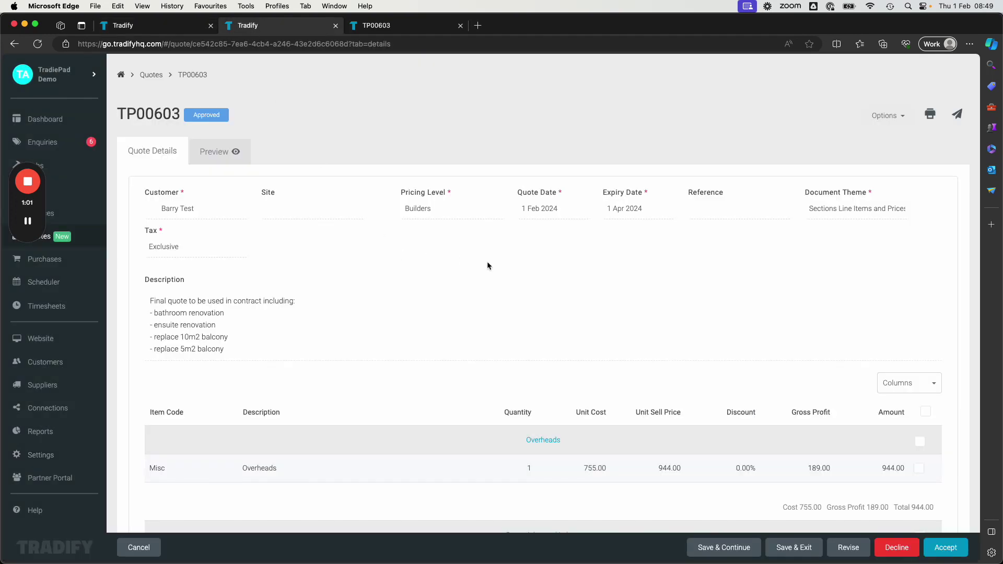
scroll(526, 327, down, 3)
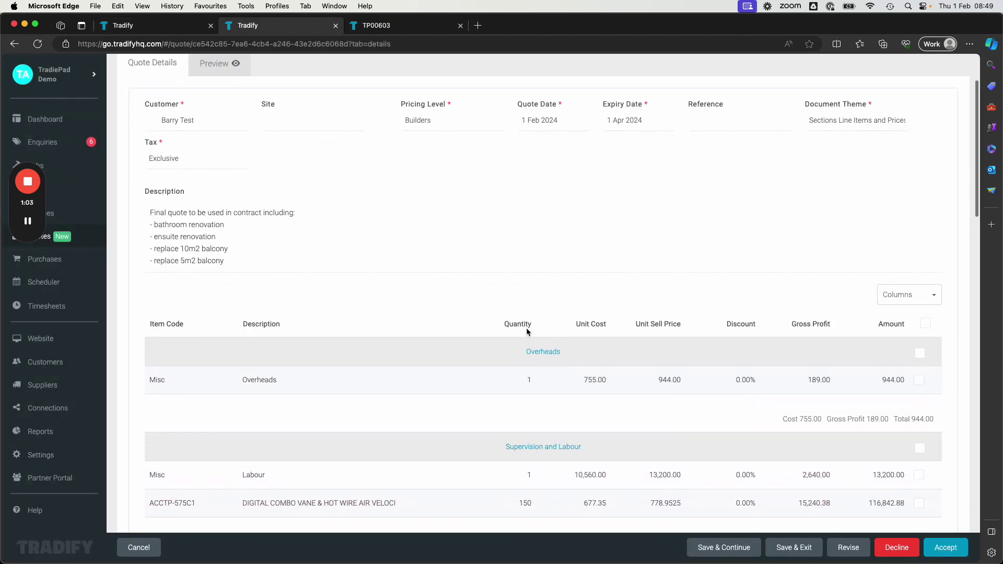
scroll(528, 332, down, 2)
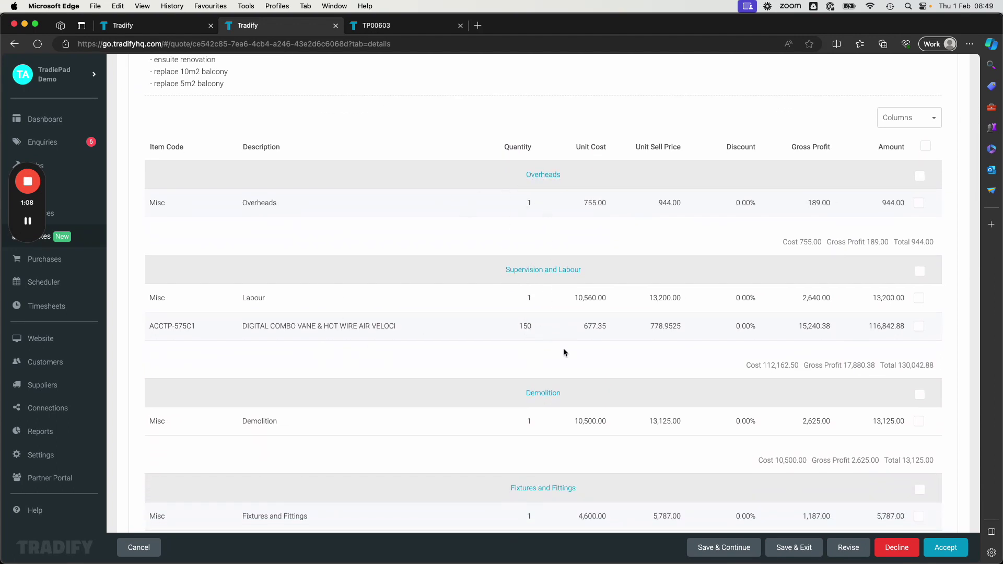
scroll(564, 350, down, 4)
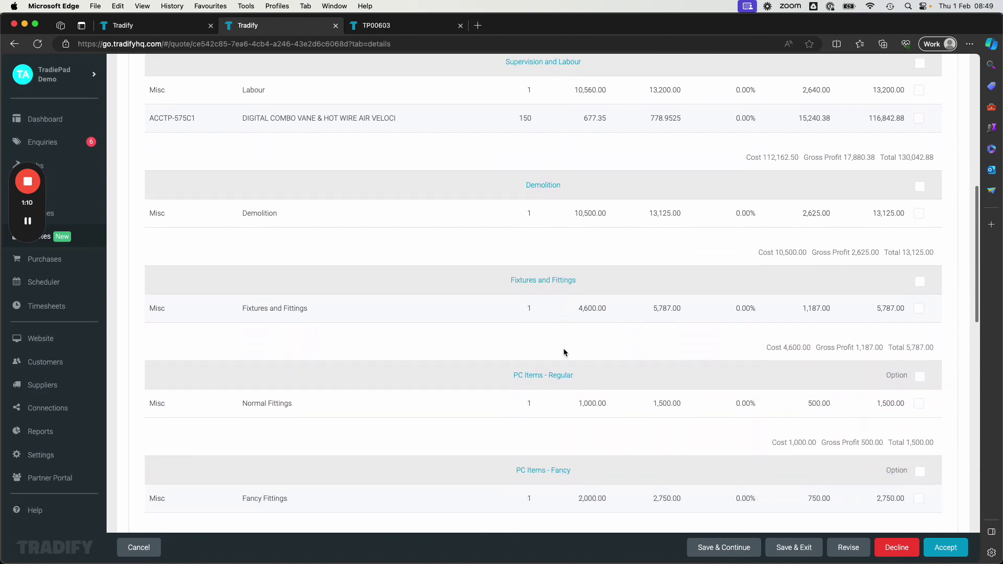
scroll(562, 352, down, 2)
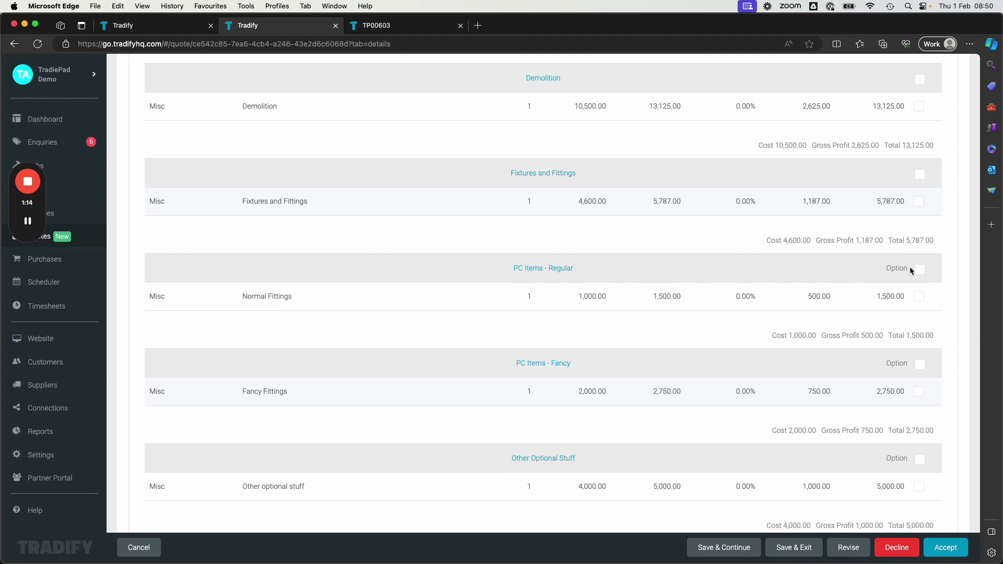
scroll(892, 381, down, 1)
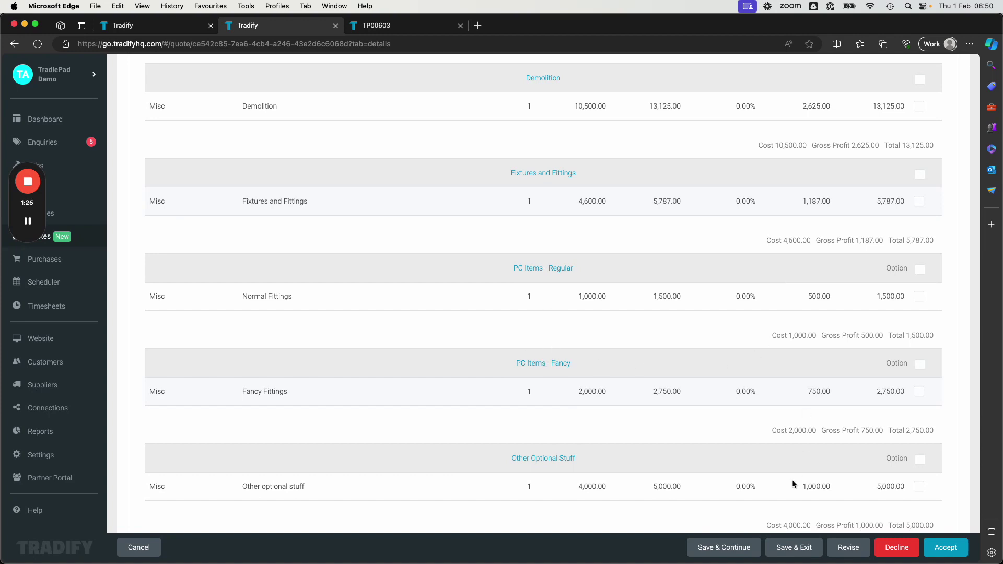
Step: Examine both pages of the client's online quote, including the section descriptions, optional items and totals
click(385, 29)
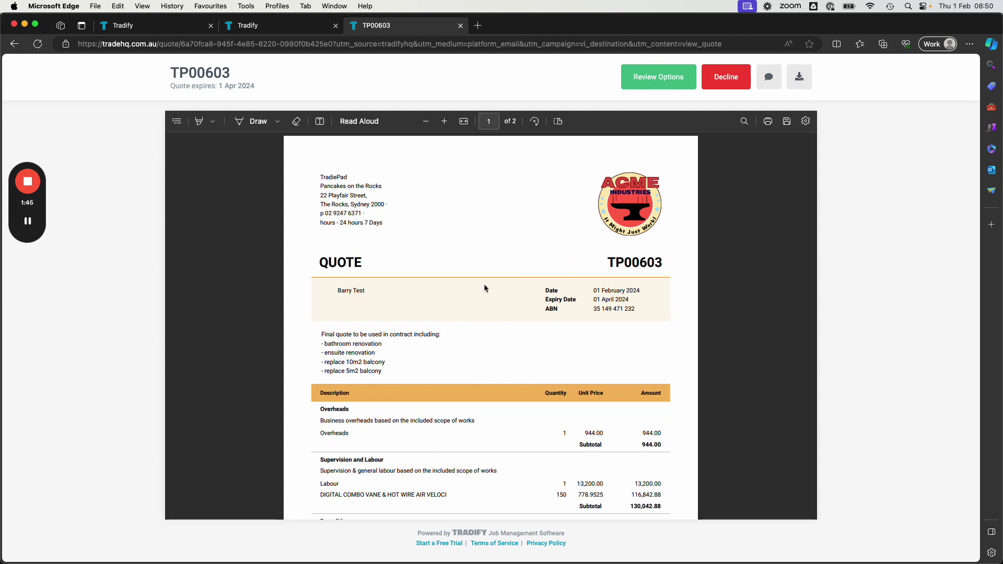
scroll(522, 347, down, 1)
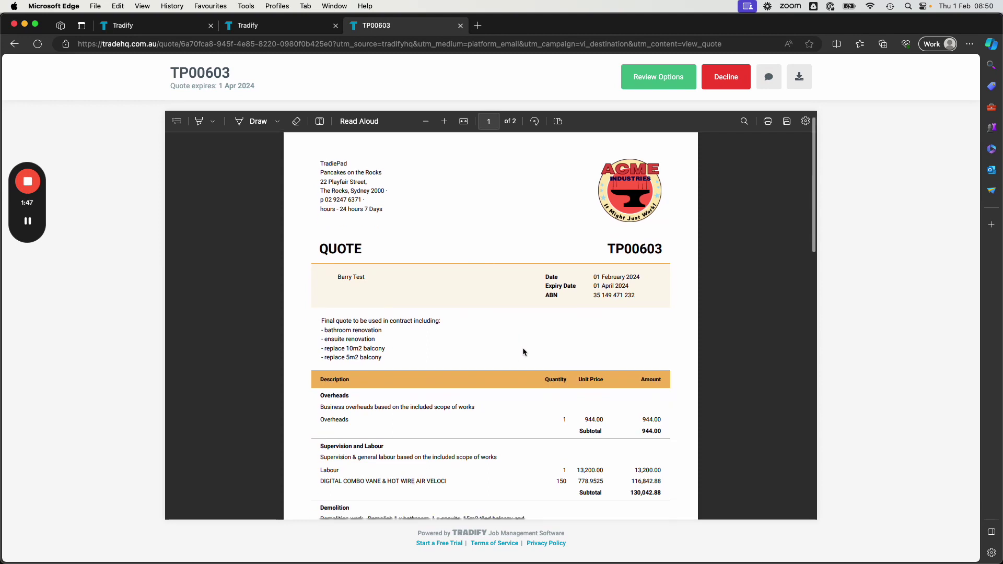
scroll(421, 347, down, 5)
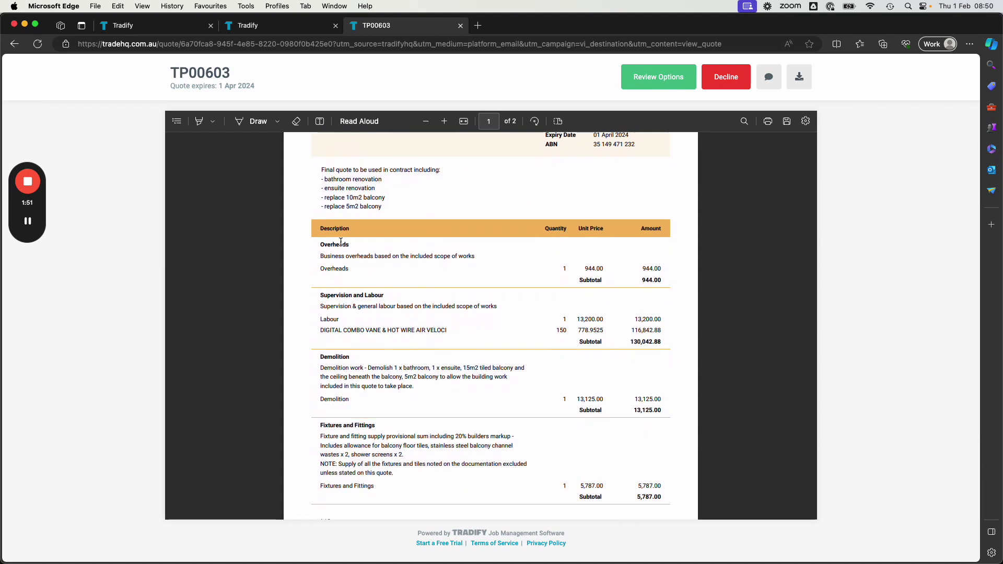
drag(320, 256, 476, 256)
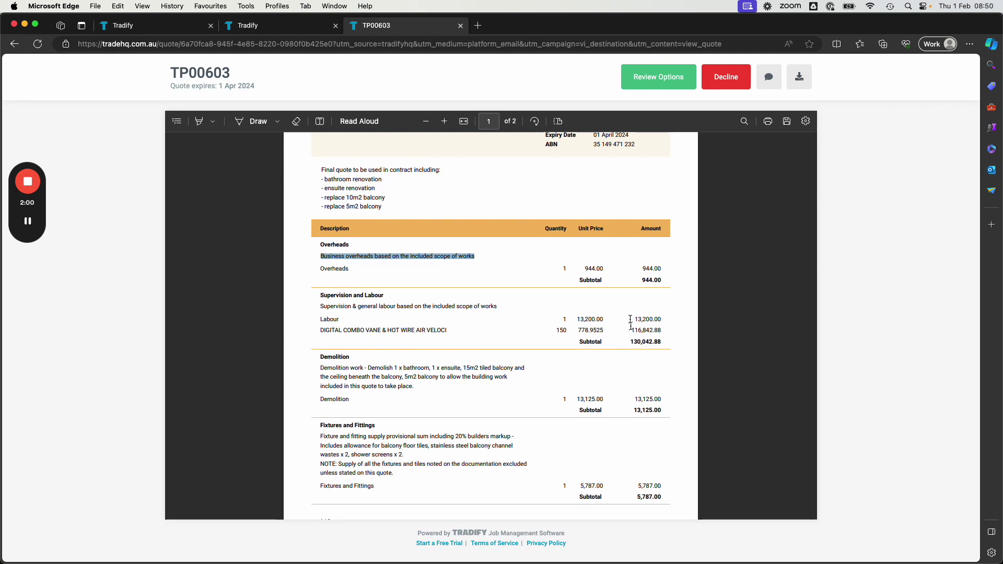
scroll(490, 370, down, 3)
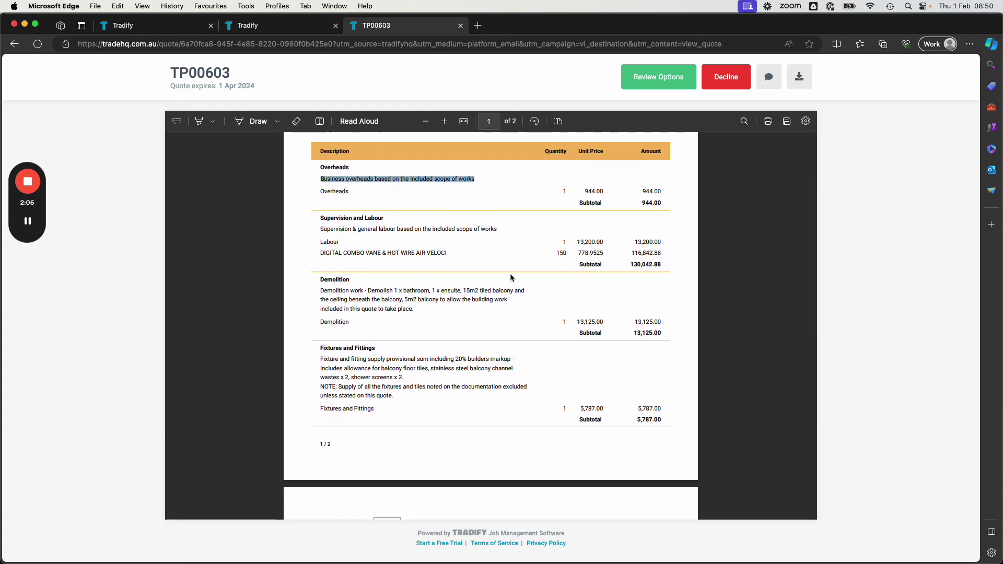
scroll(512, 317, down, 5)
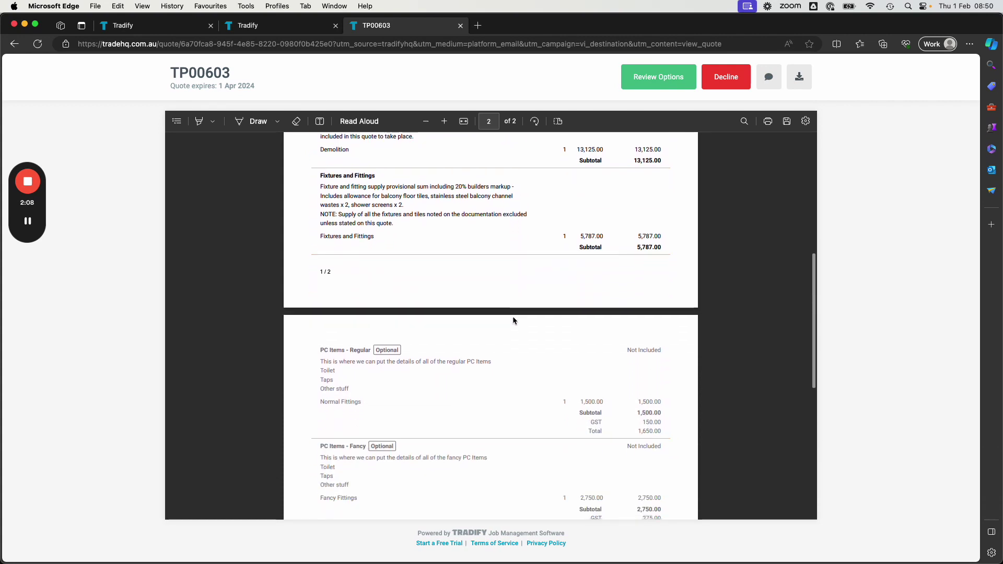
scroll(512, 315, down, 3)
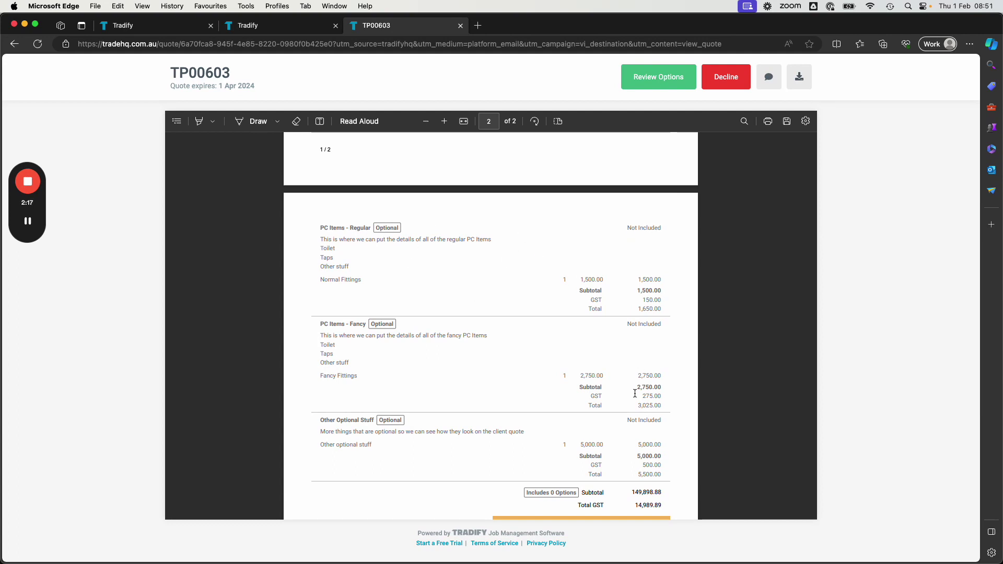
scroll(612, 450, down, 2)
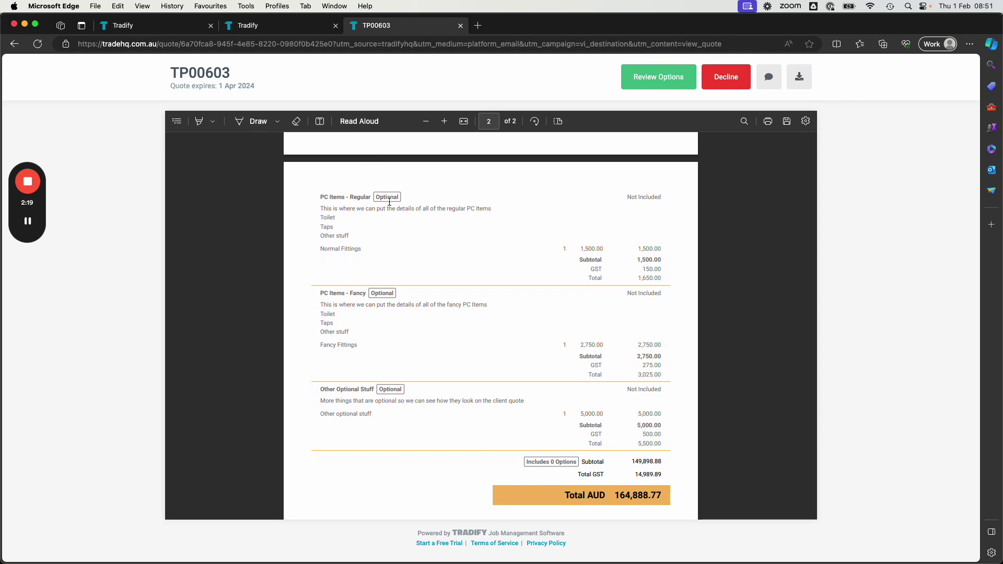
scroll(381, 354, down, 3)
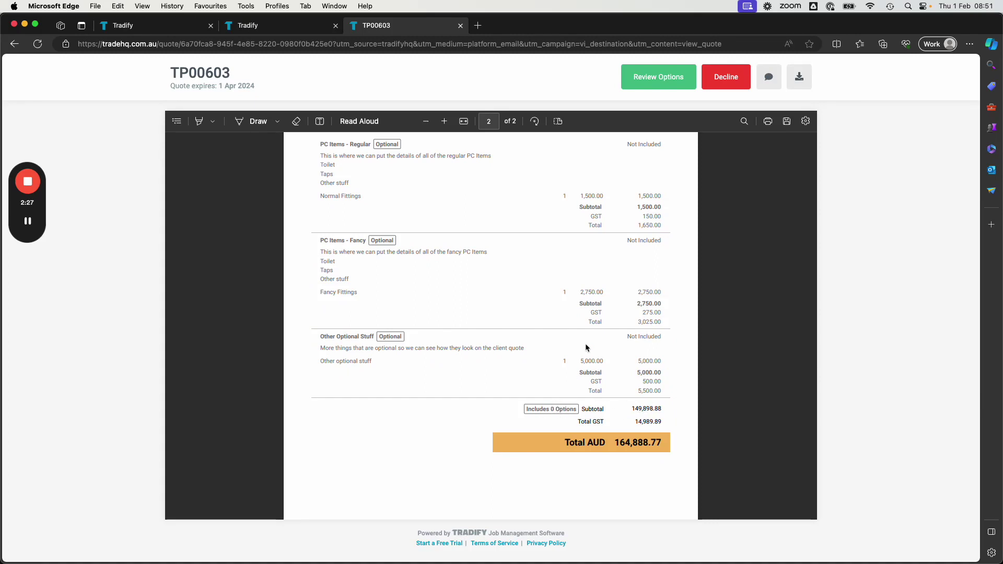
scroll(585, 343, up, 2)
scroll(584, 347, up, 6)
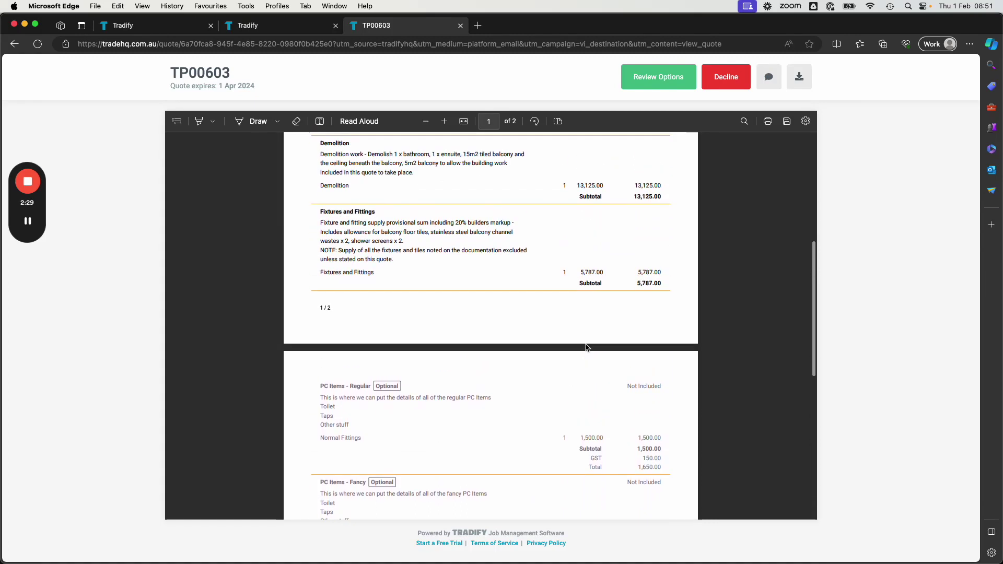
scroll(586, 347, up, 5)
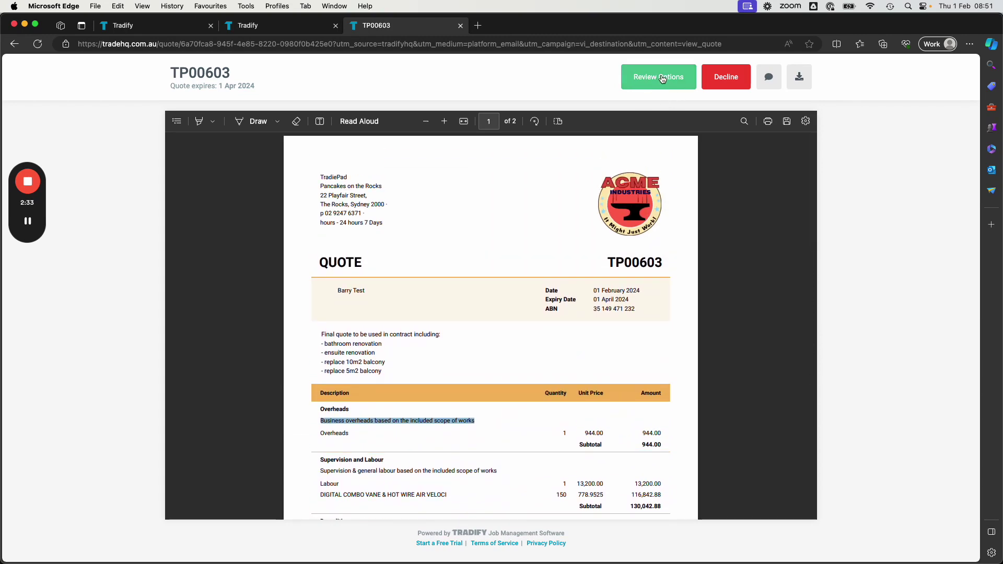
Step: Accept the client quote with the PC Items - Fancy and Other Optional Stuff options included
click(662, 78)
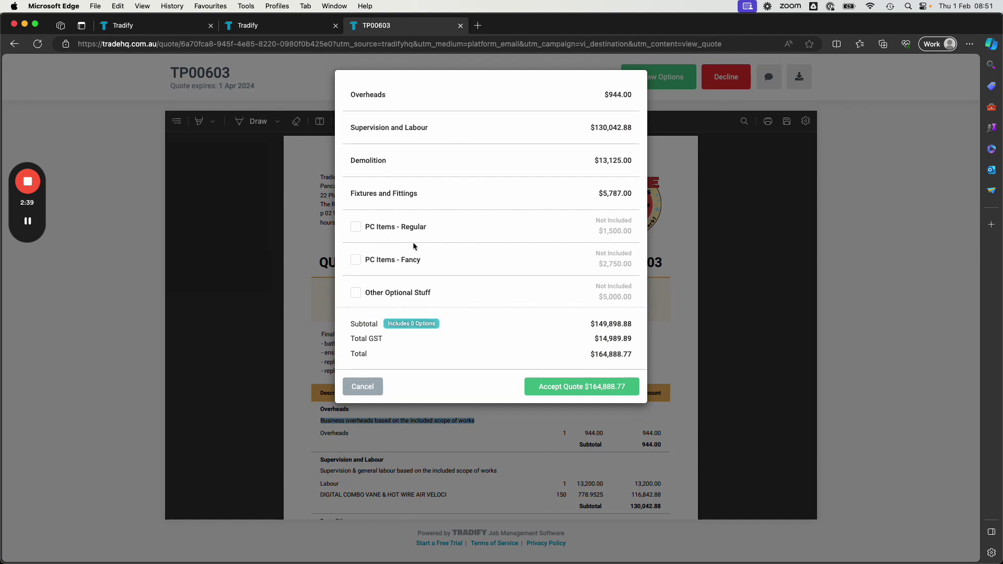
click(356, 260)
click(356, 295)
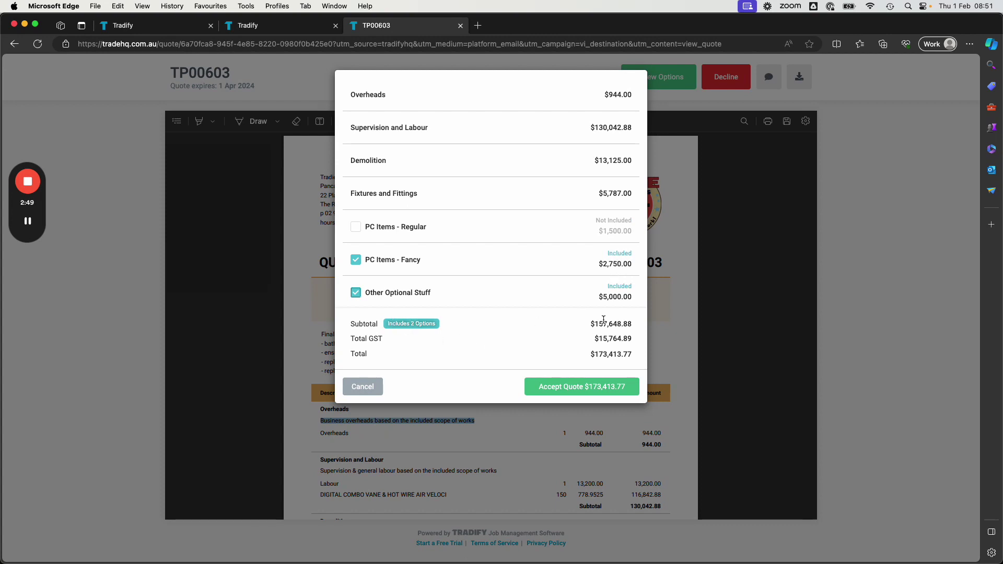
click(574, 391)
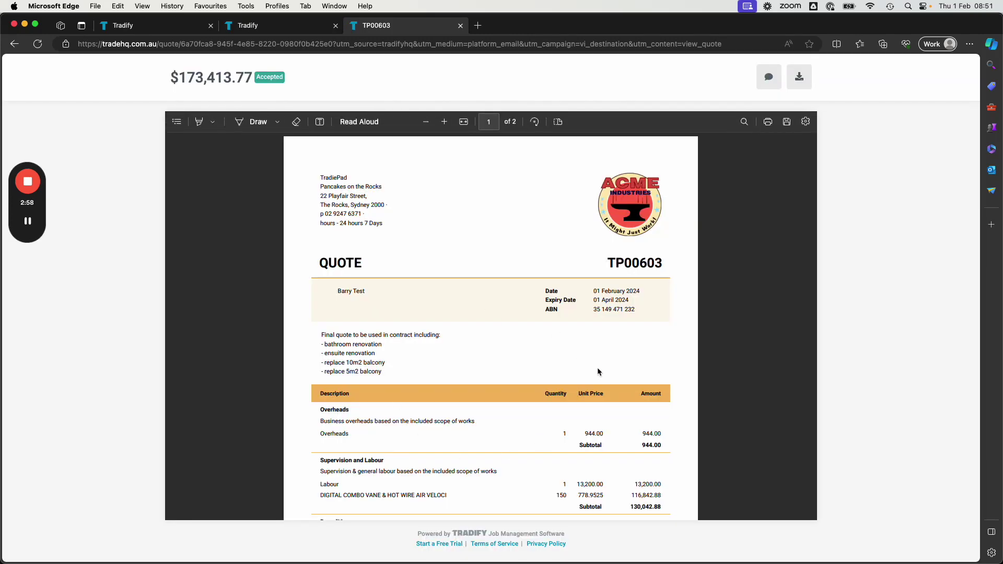
Step: Examine the accepted quote document to see how the chosen options, the unchosen option and the totals are presented
scroll(519, 381, down, 5)
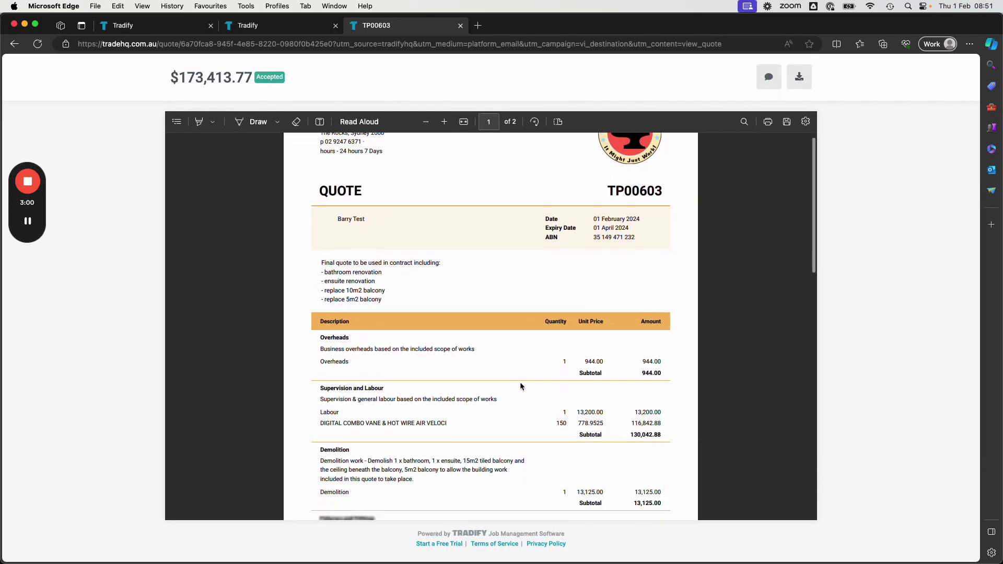
scroll(520, 386, down, 4)
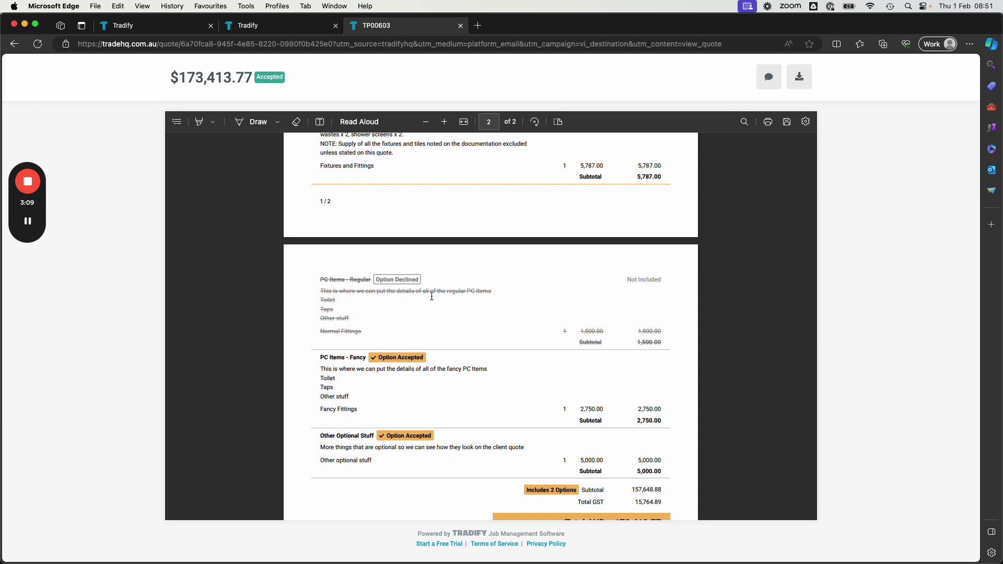
scroll(535, 318, down, 3)
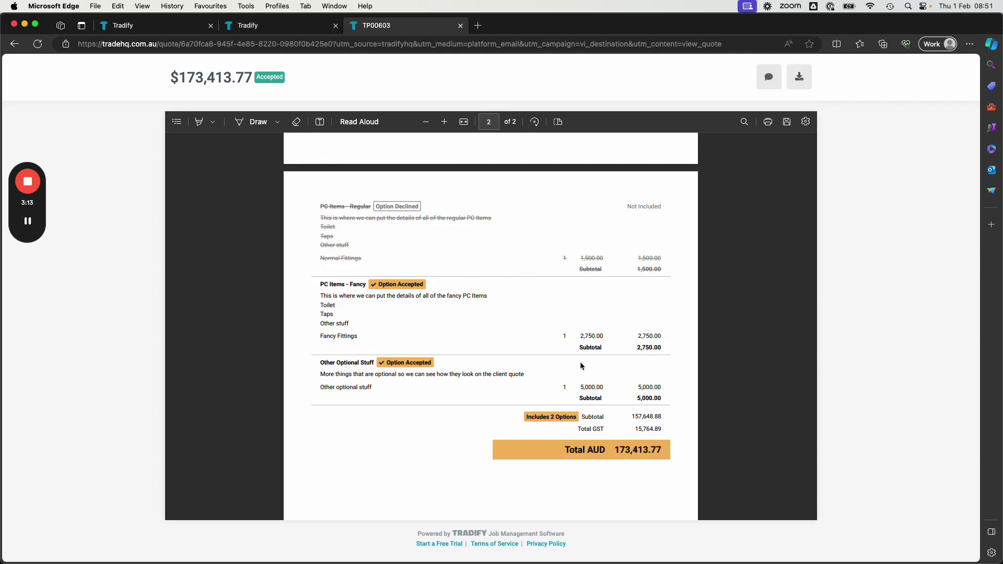
scroll(580, 362, down, 1)
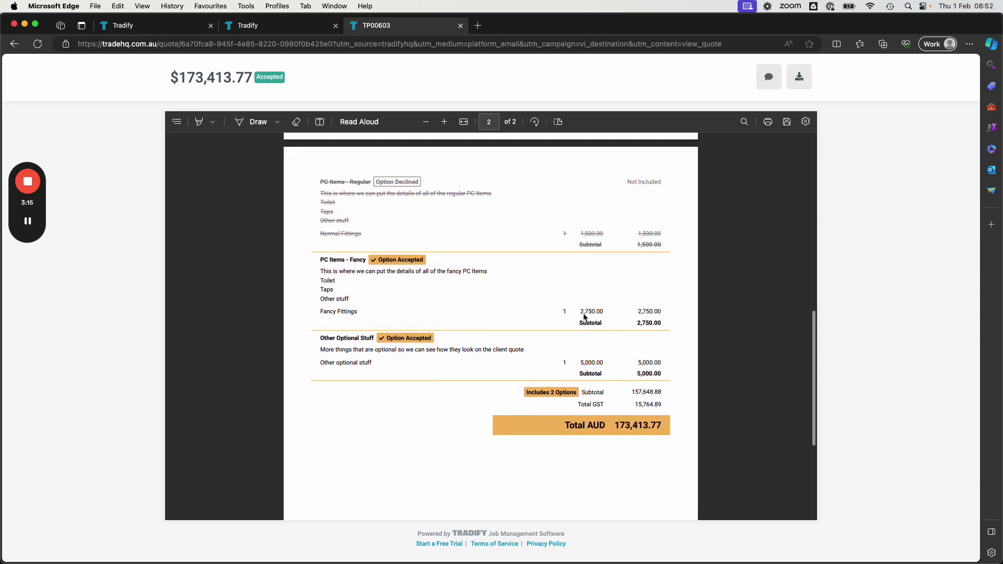
scroll(535, 330, up, 1)
scroll(537, 330, down, 1)
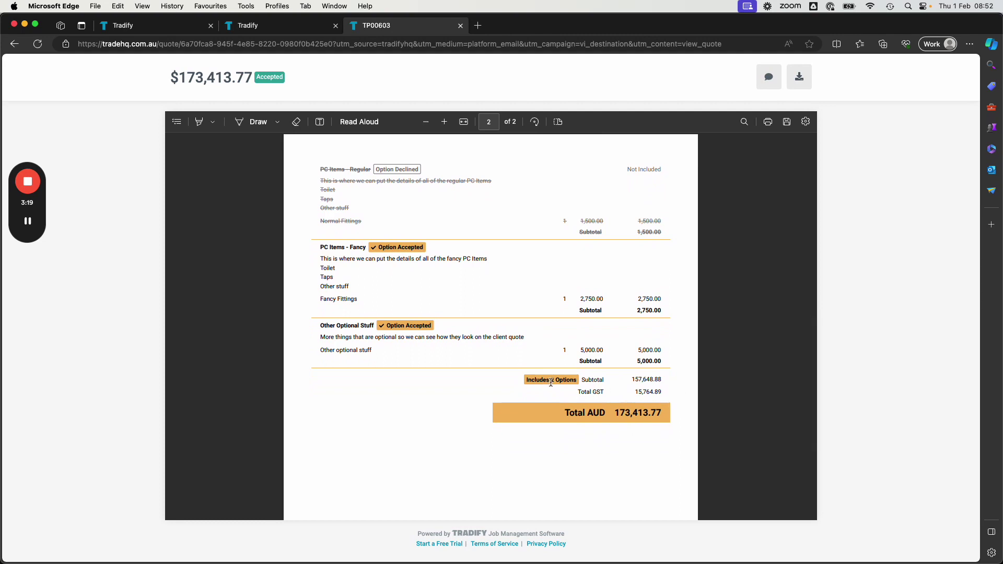
scroll(546, 417, down, 1)
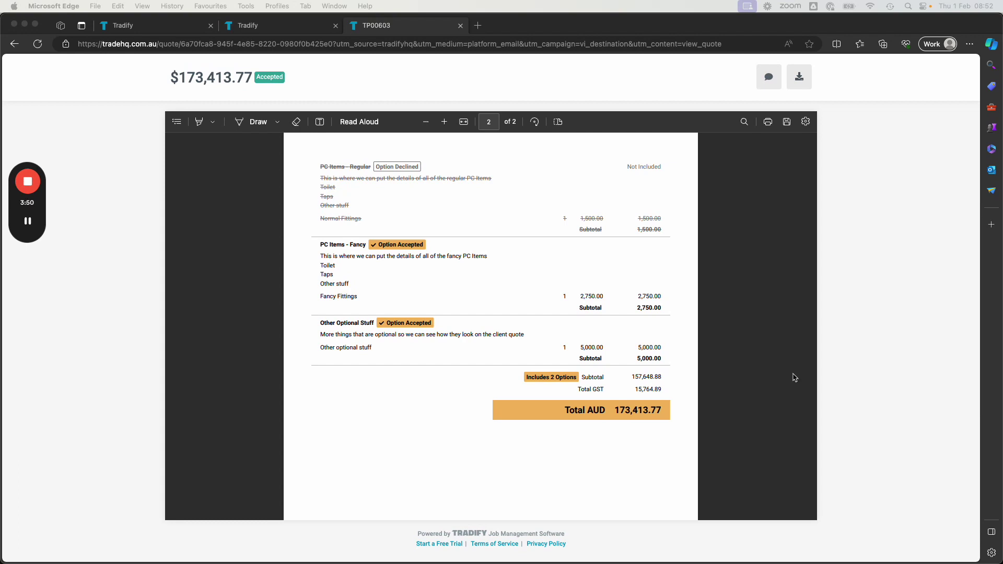
scroll(513, 268, up, 2)
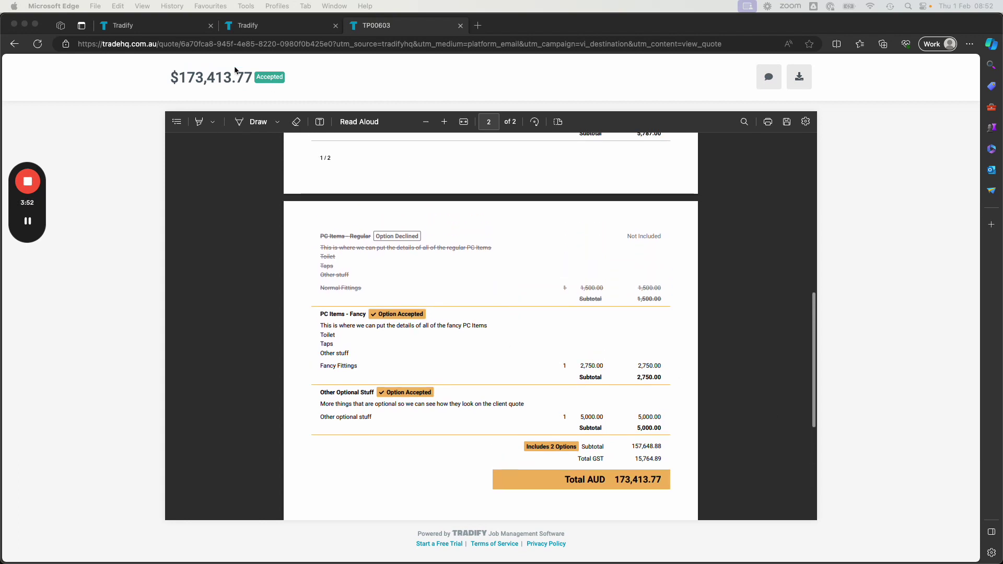
Step: Close the document theme settings without saving and look through the list of active document themes
click(136, 27)
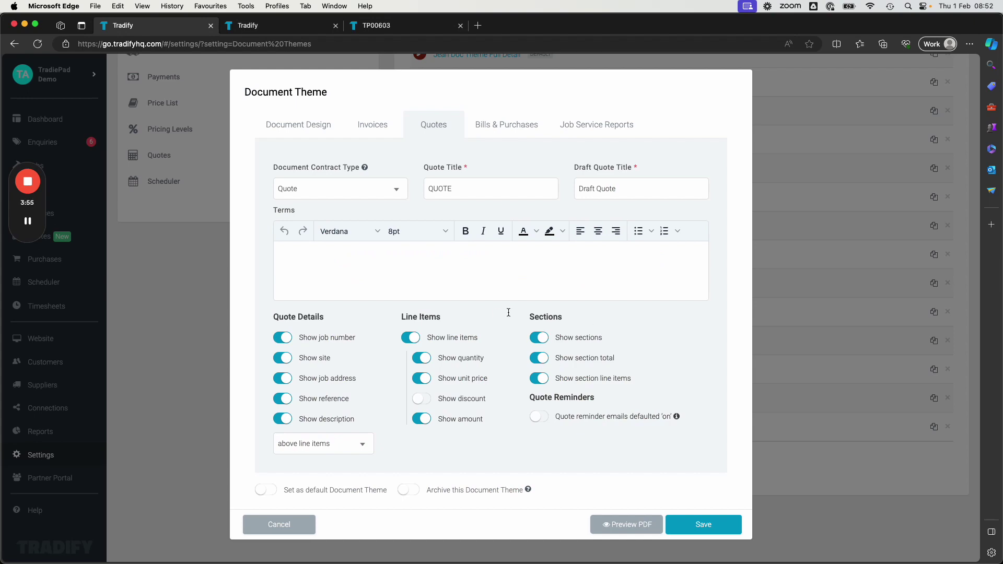
click(280, 524)
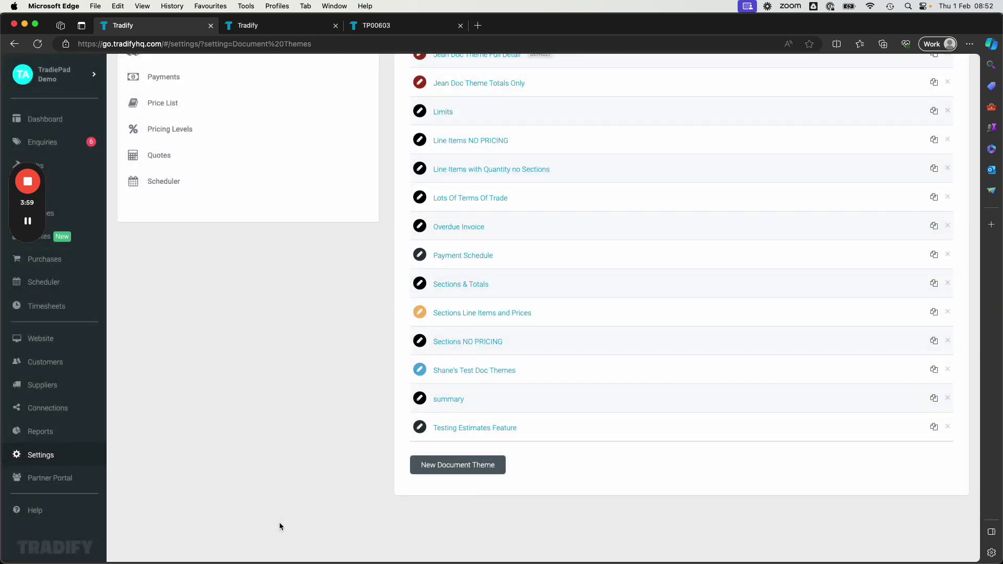
scroll(509, 203, up, 5)
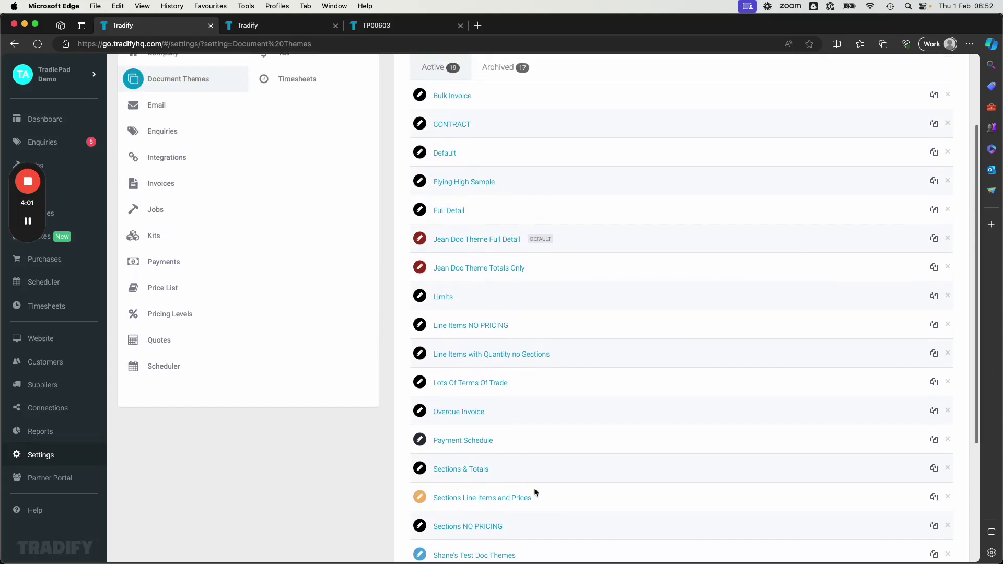
scroll(563, 425, down, 2)
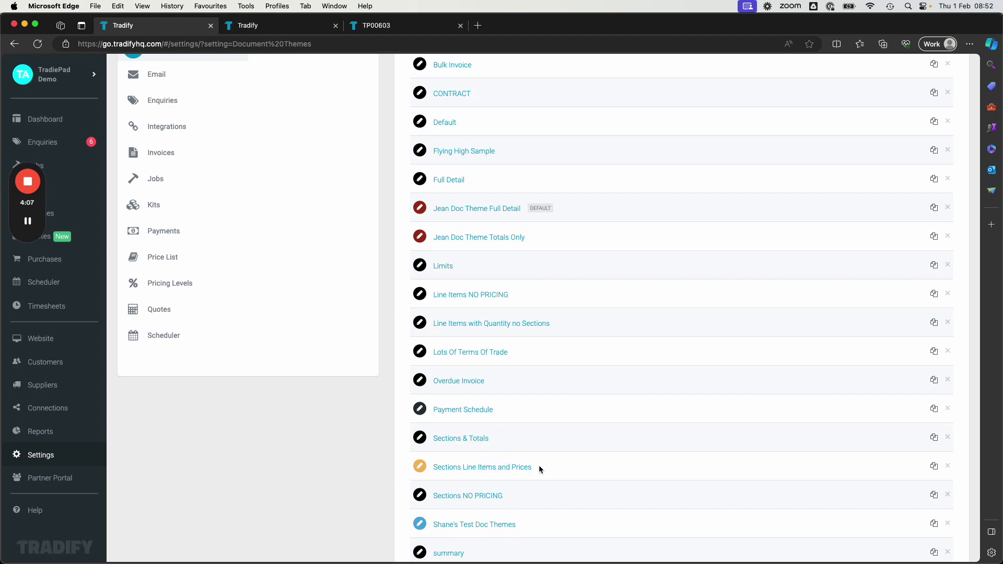
scroll(538, 442, down, 3)
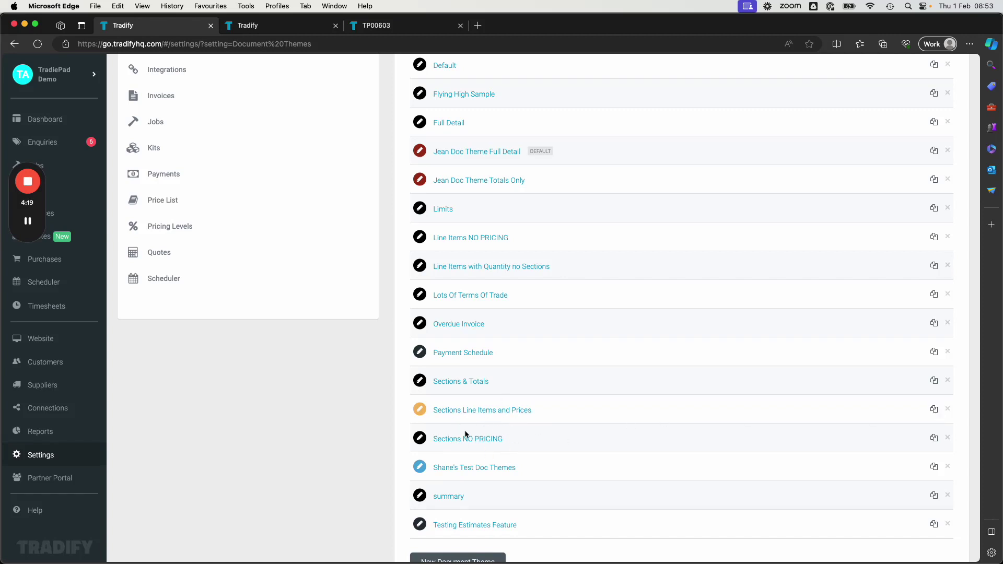
scroll(517, 446, down, 3)
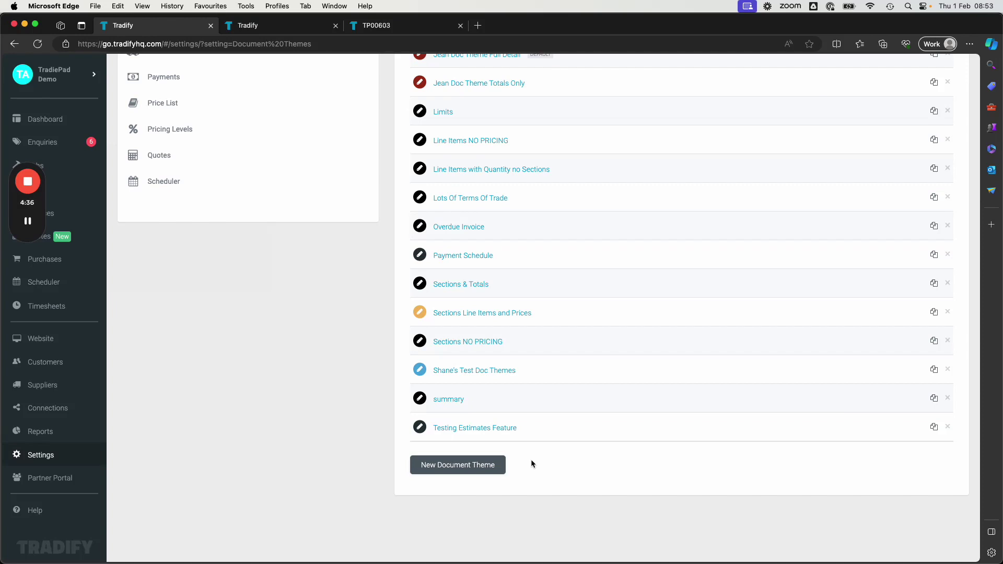
click(28, 181)
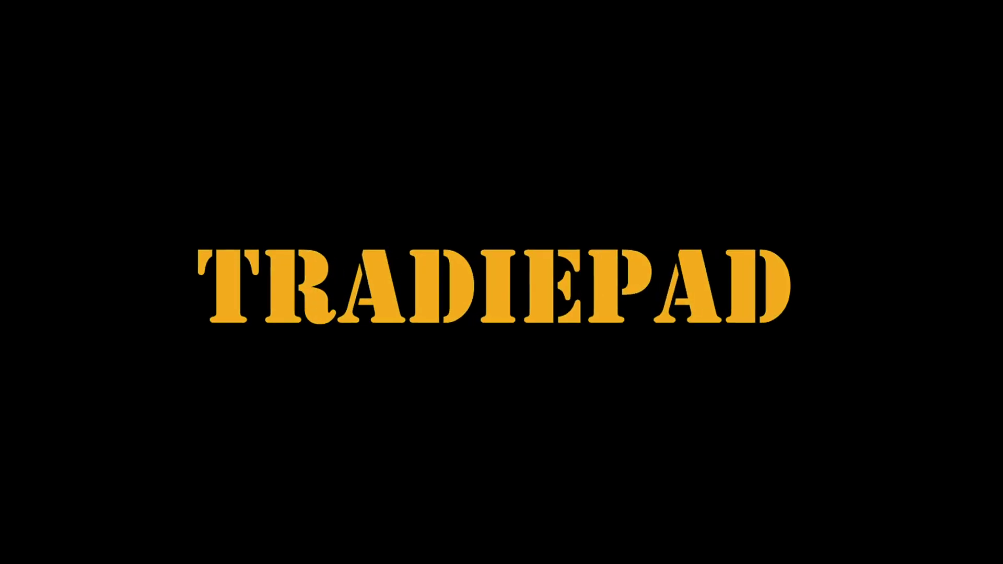